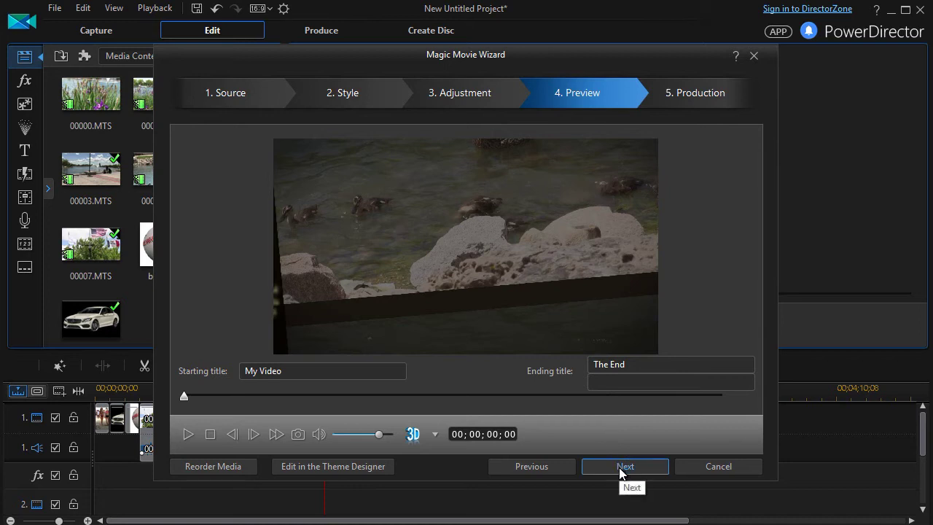
# - Open the wizard's Magic Movie theme for detailed editing in the Theme Designer
pyautogui.click(341, 466)
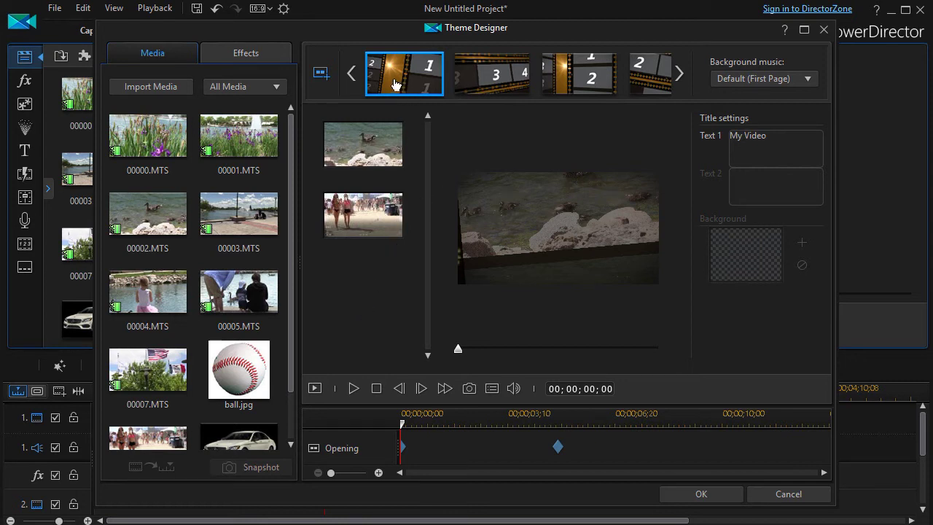
# - Review the Middle 1, Middle 2 and Middle 3 sequences, ending on Middle 2 with ball.jpg
pyautogui.click(503, 76)
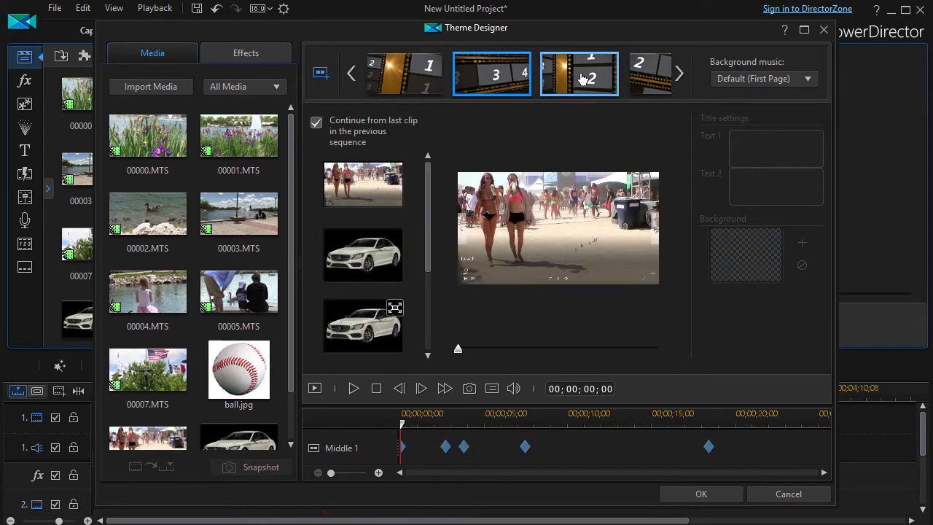
pyautogui.click(583, 79)
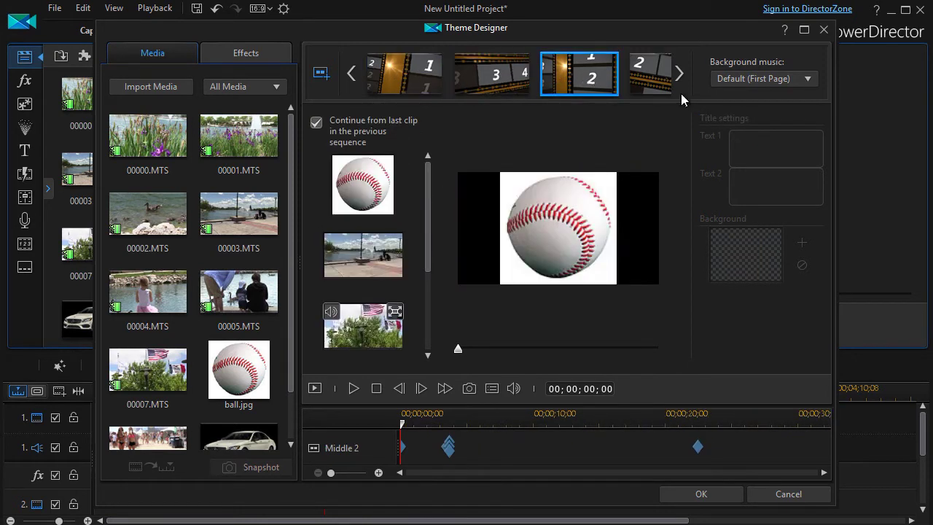
pyautogui.click(645, 79)
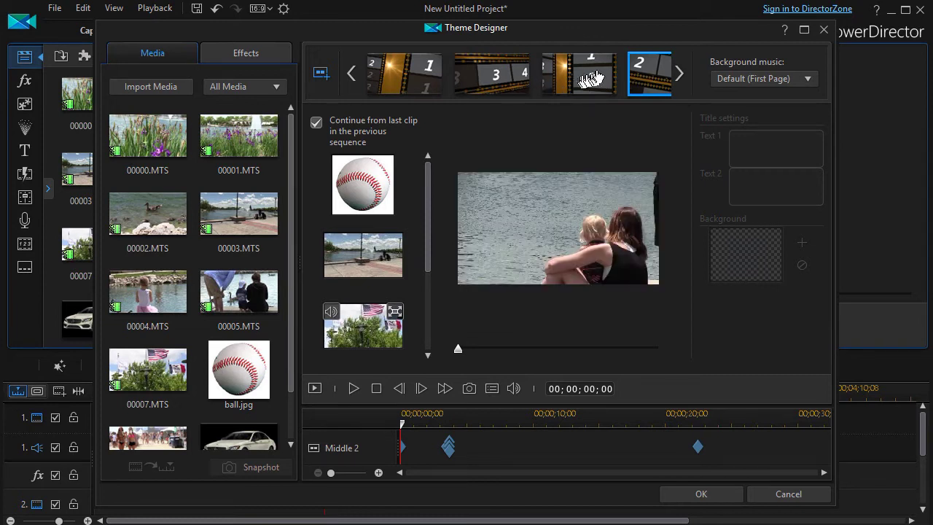
pyautogui.click(574, 82)
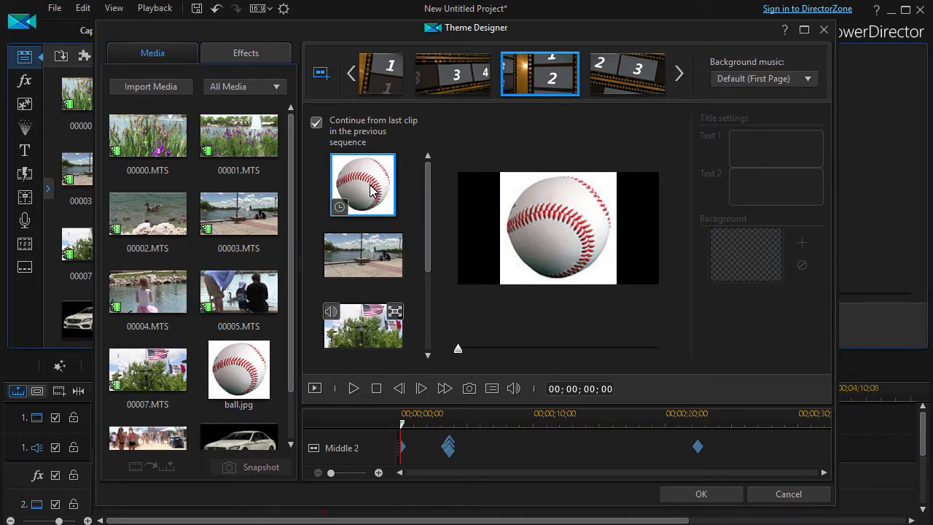
# - Remove the baseball clip from Middle 2 and the beach clip from Opening, then preview Middle 2
pyautogui.rightClick(370, 189)
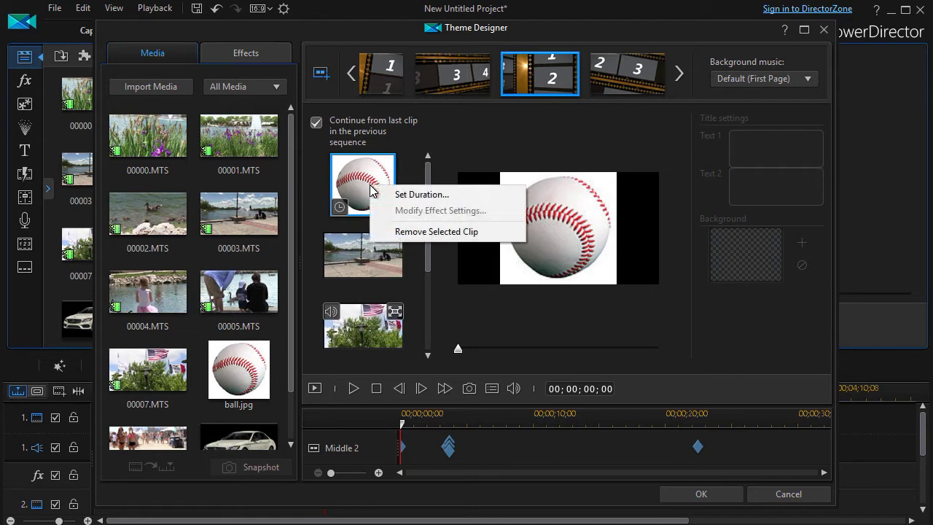
pyautogui.click(422, 232)
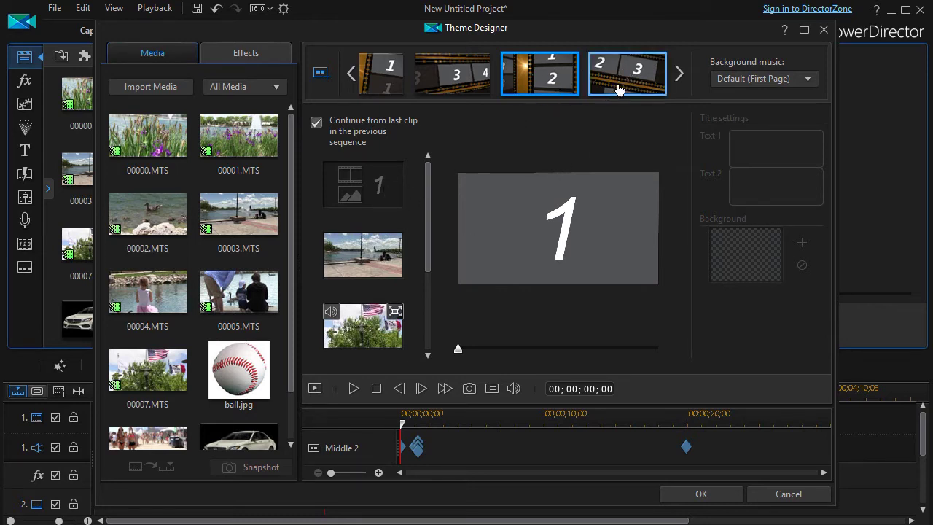
pyautogui.click(378, 72)
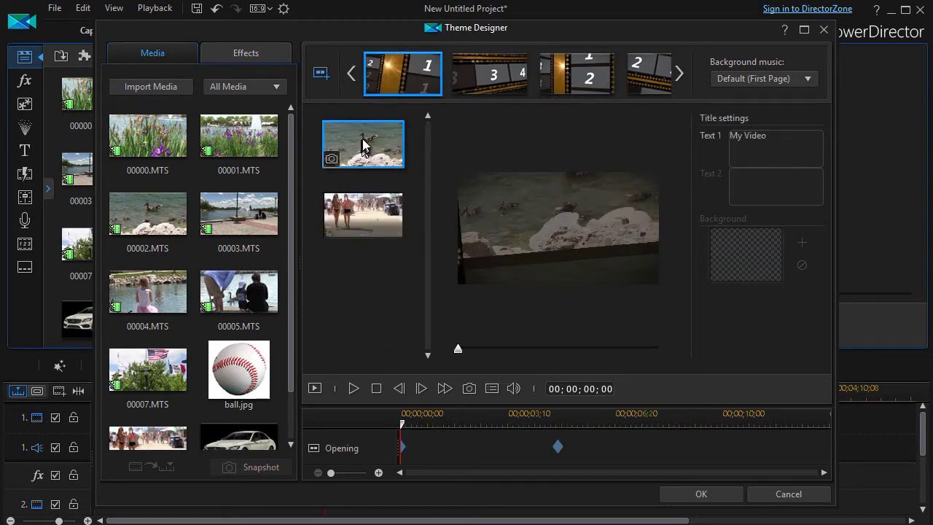
pyautogui.click(362, 209)
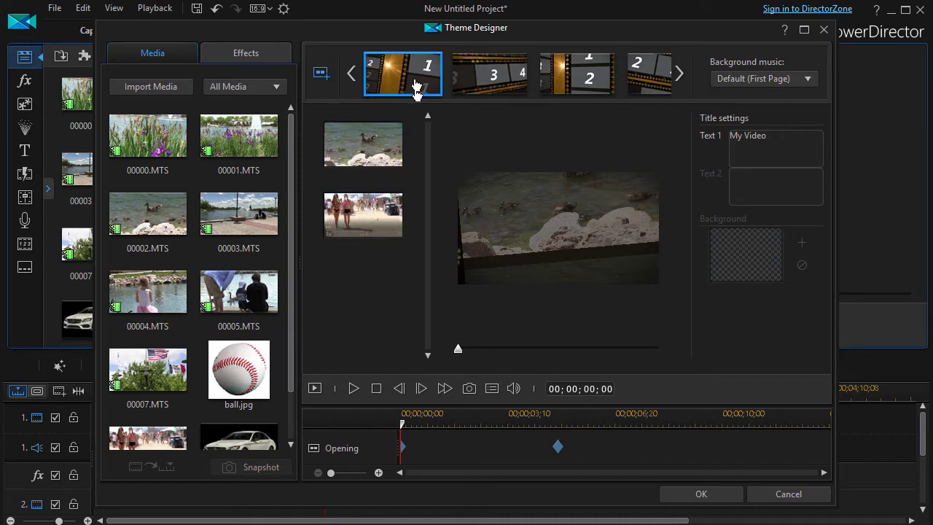
pyautogui.rightClick(355, 225)
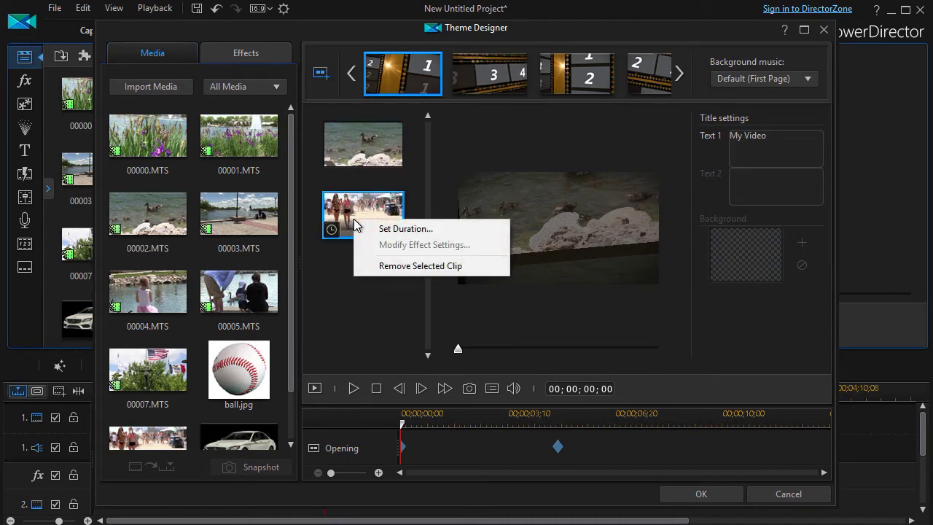
pyautogui.click(404, 266)
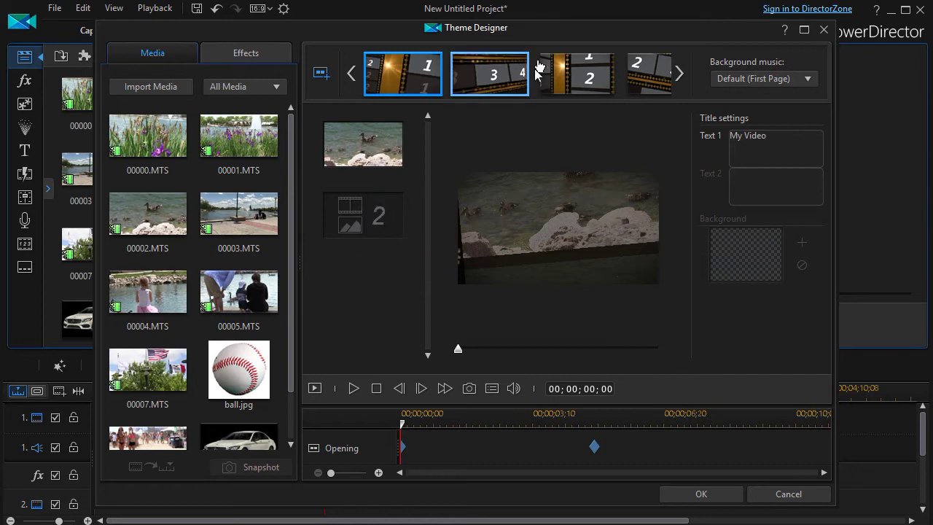
pyautogui.click(589, 82)
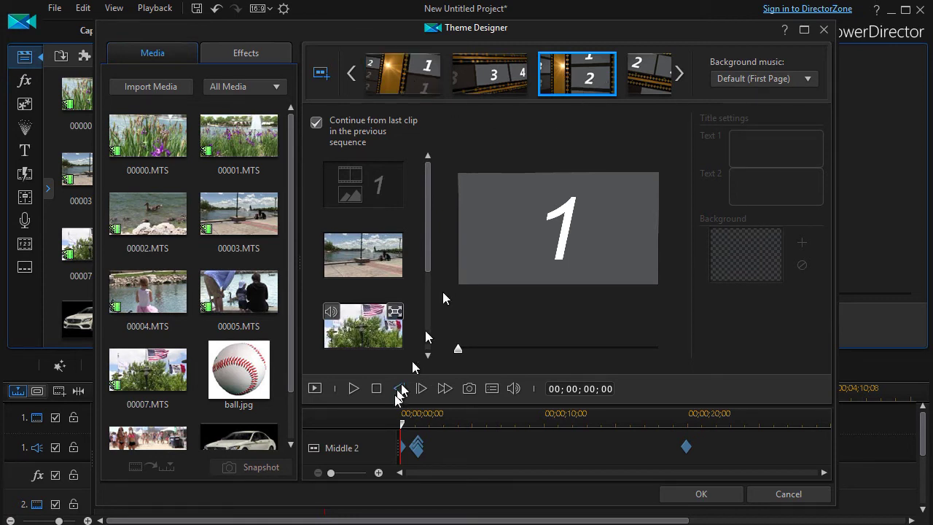
pyautogui.click(353, 389)
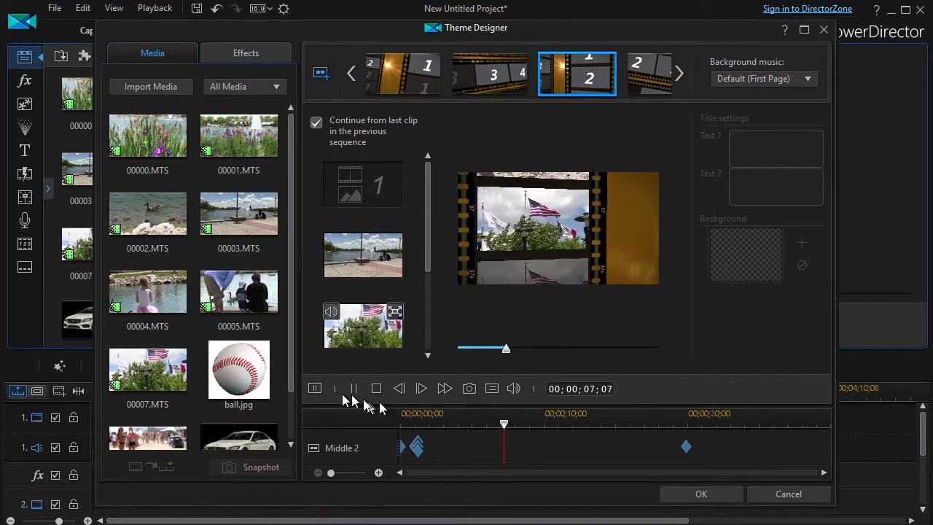
# - Stop the Middle 2 preview, scrub to 00;00;14;04, and select the flag clip 00007
pyautogui.click(516, 421)
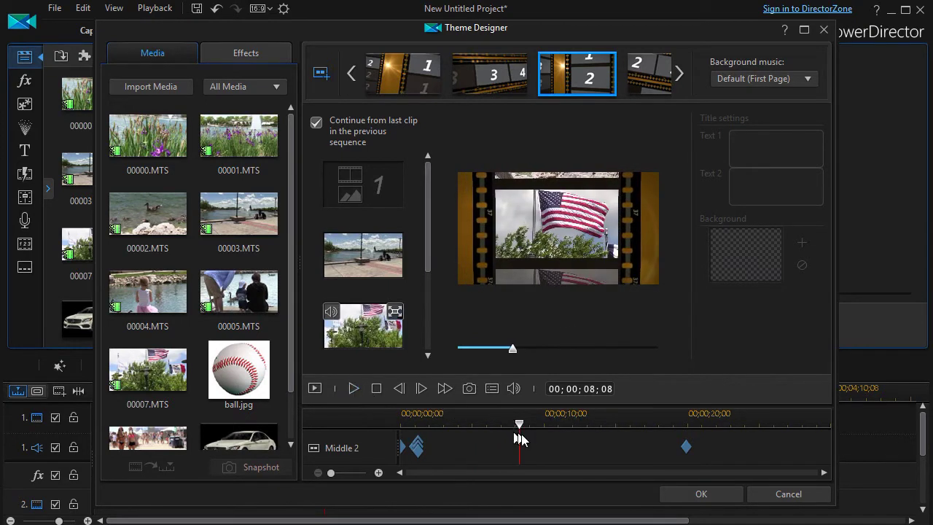
pyautogui.moveTo(525, 435); pyautogui.dragTo(663, 455)
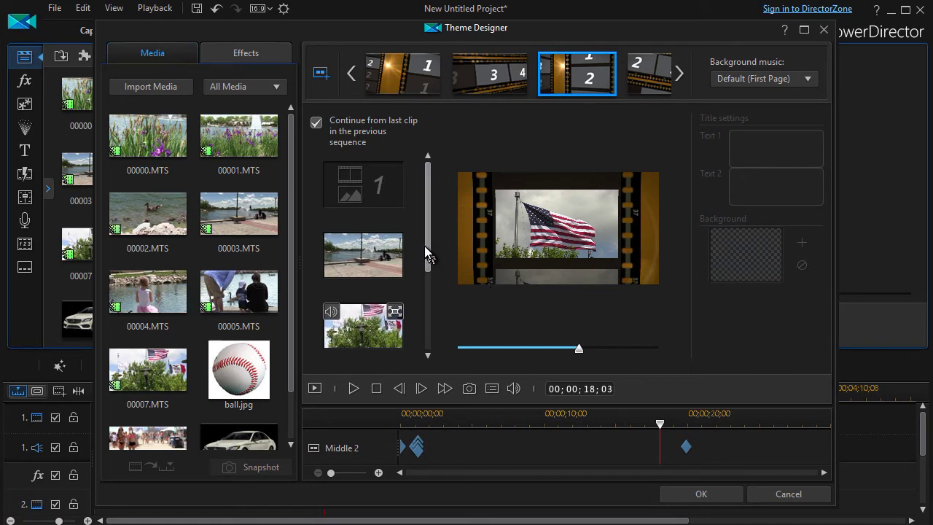
pyautogui.moveTo(425, 246); pyautogui.dragTo(434, 303)
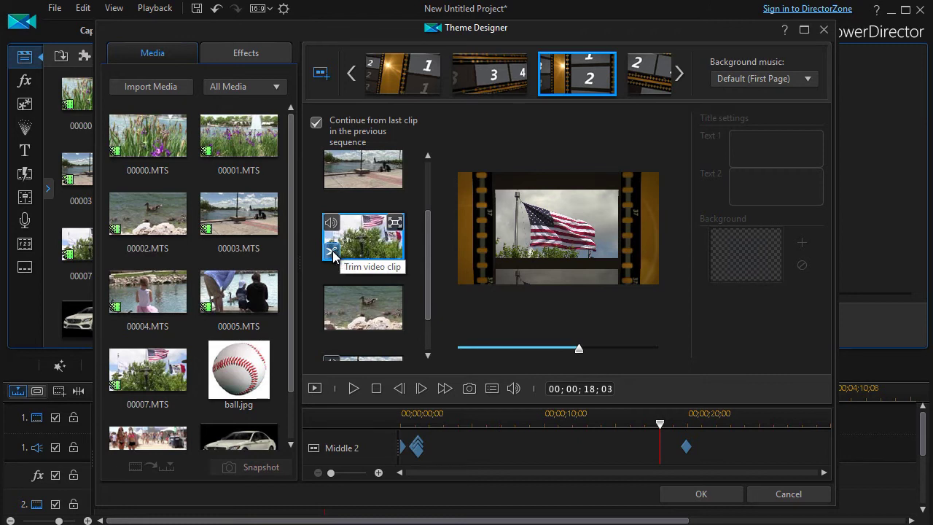
pyautogui.click(334, 255)
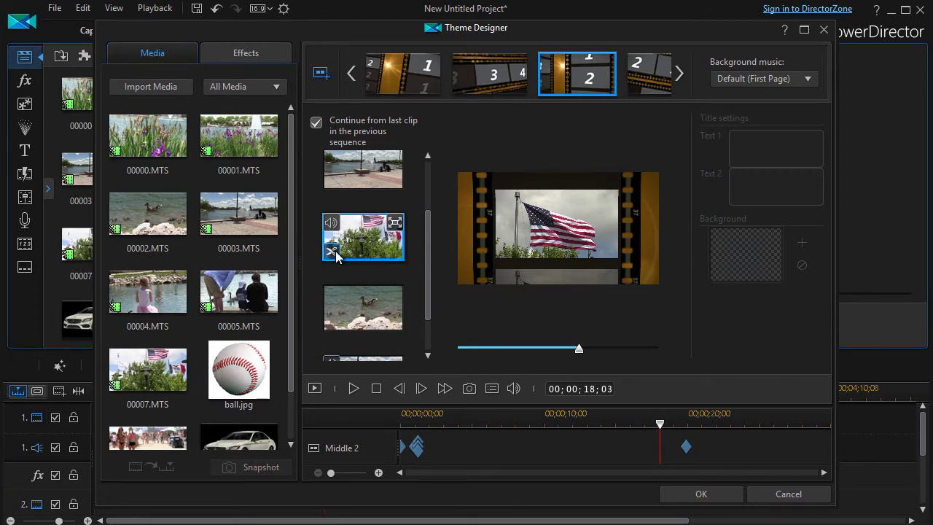
# - Trim flag clip 00007 to run 00;00;07;25–00;00;17;08 (09;13) and confirm with OK
pyautogui.click(332, 253)
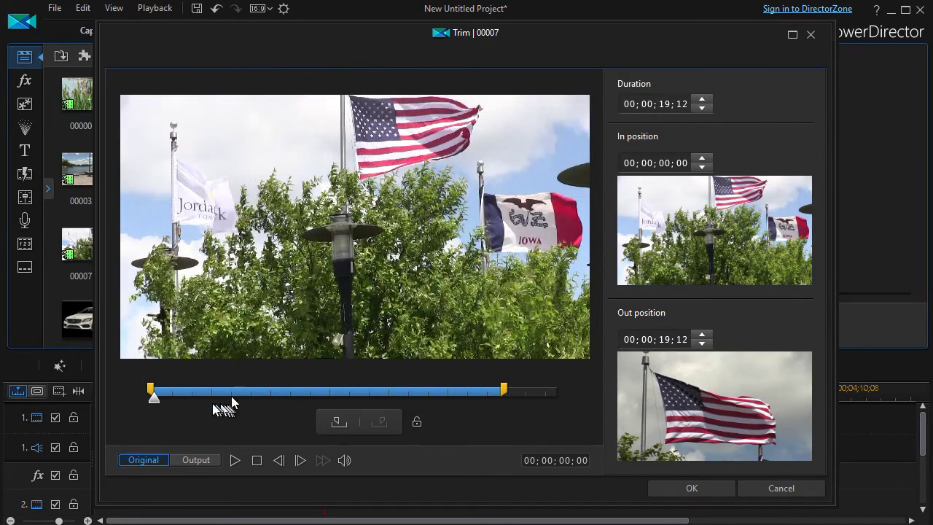
pyautogui.moveTo(154, 398); pyautogui.dragTo(319, 397)
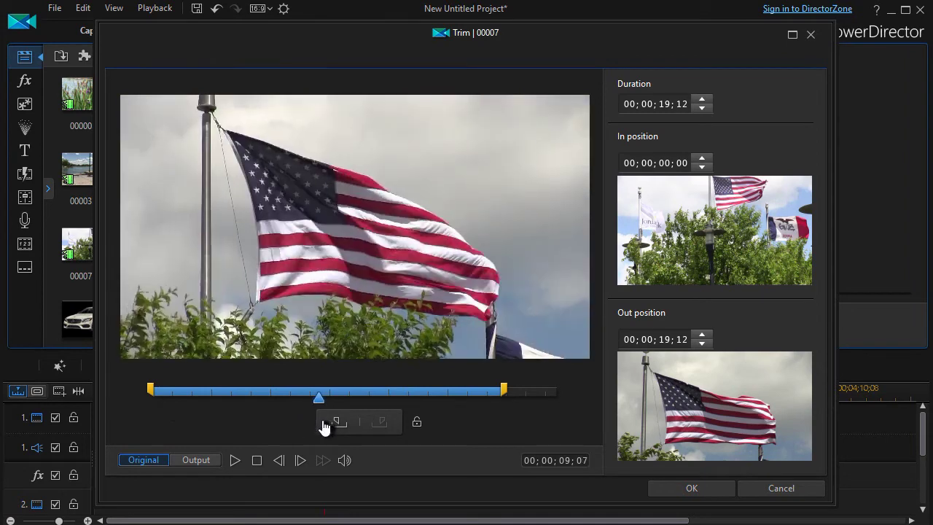
pyautogui.moveTo(151, 389)
pyautogui.mouseDown()
pyautogui.moveTo(290, 389)
pyautogui.moveTo(291, 414)
pyautogui.mouseUp()
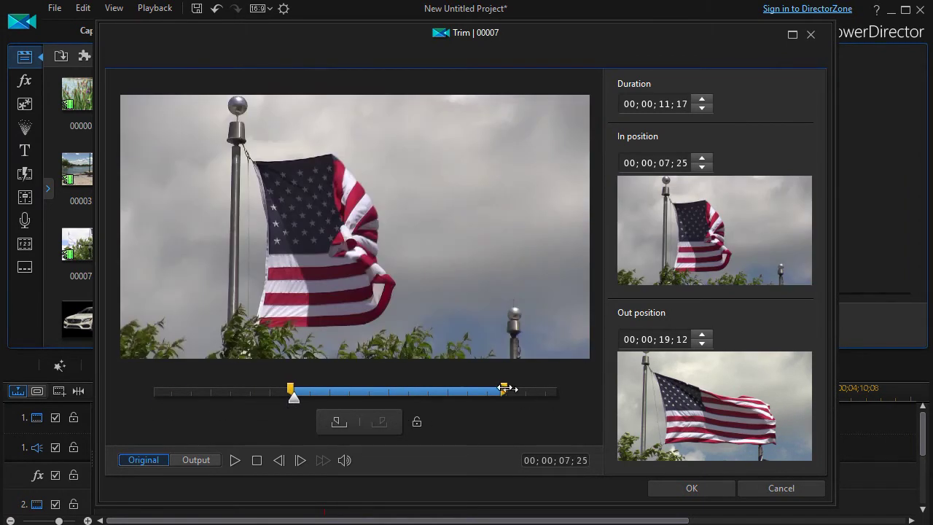
pyautogui.moveTo(503, 388); pyautogui.dragTo(465, 389)
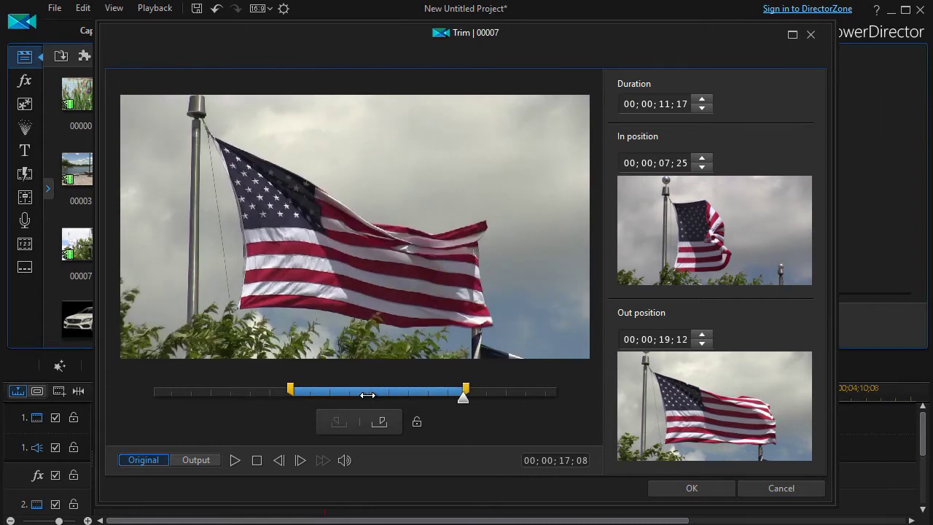
pyautogui.moveTo(292, 387); pyautogui.dragTo(317, 389)
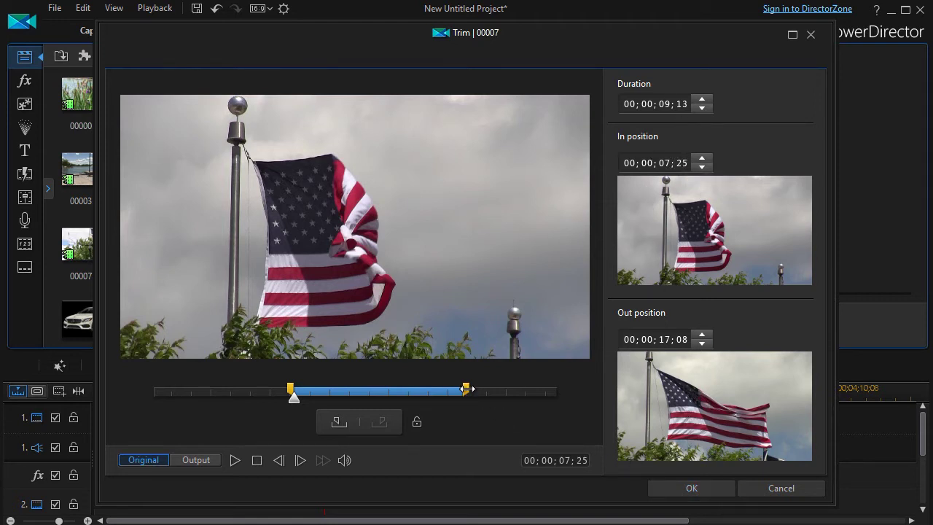
pyautogui.moveTo(466, 388); pyautogui.dragTo(524, 393)
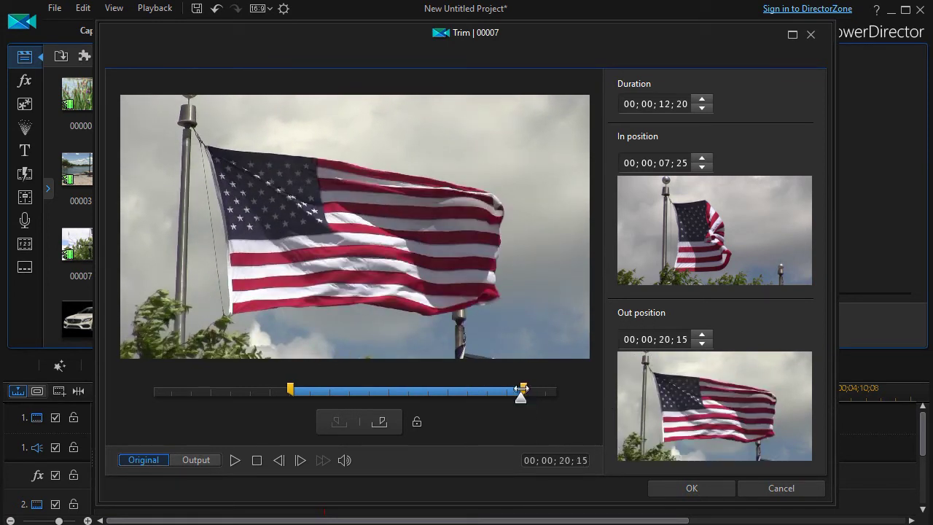
pyautogui.moveTo(526, 385); pyautogui.dragTo(466, 393)
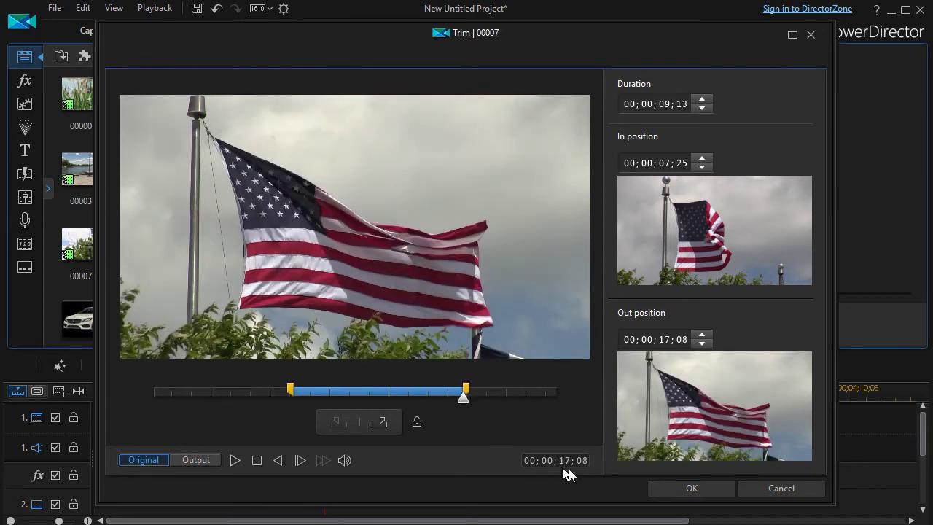
pyautogui.click(694, 488)
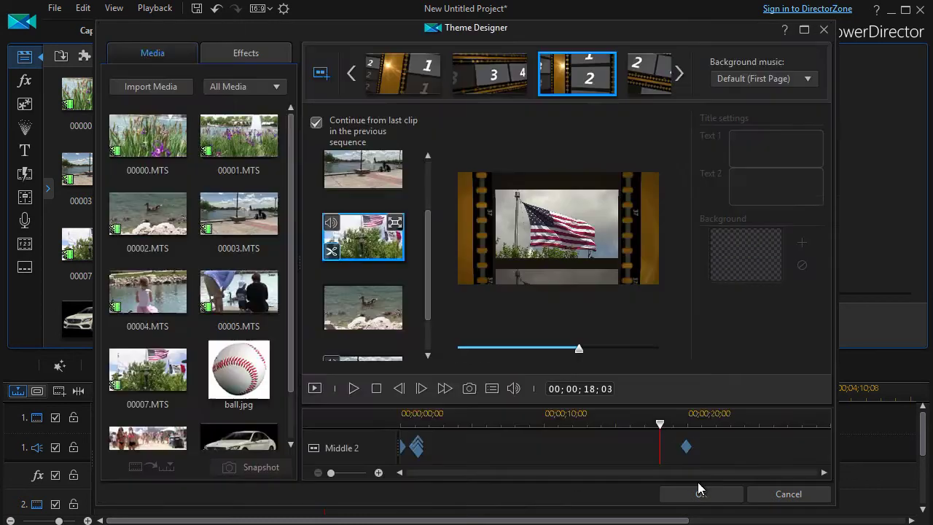
# - Zoom in on the trimmed flag clip and scrub the Middle 2 preview around 06;03–07;08
pyautogui.click(333, 255)
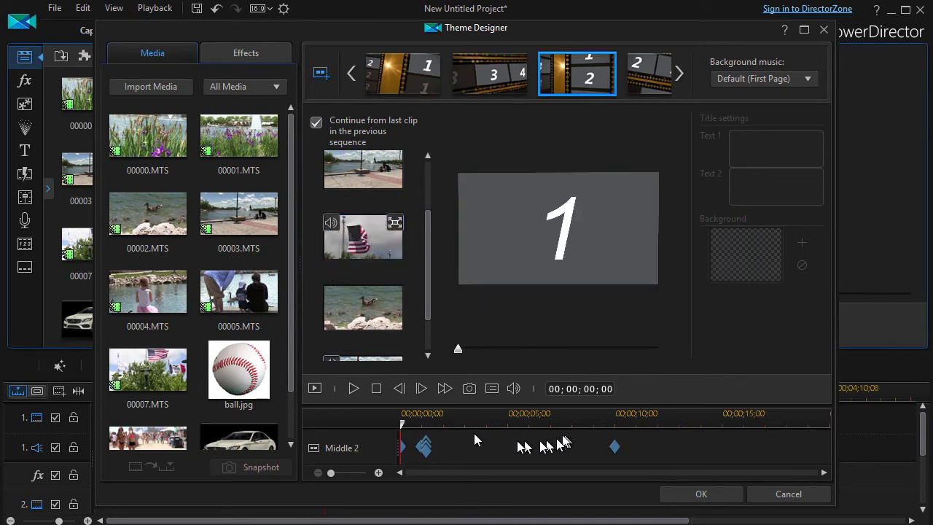
pyautogui.click(394, 223)
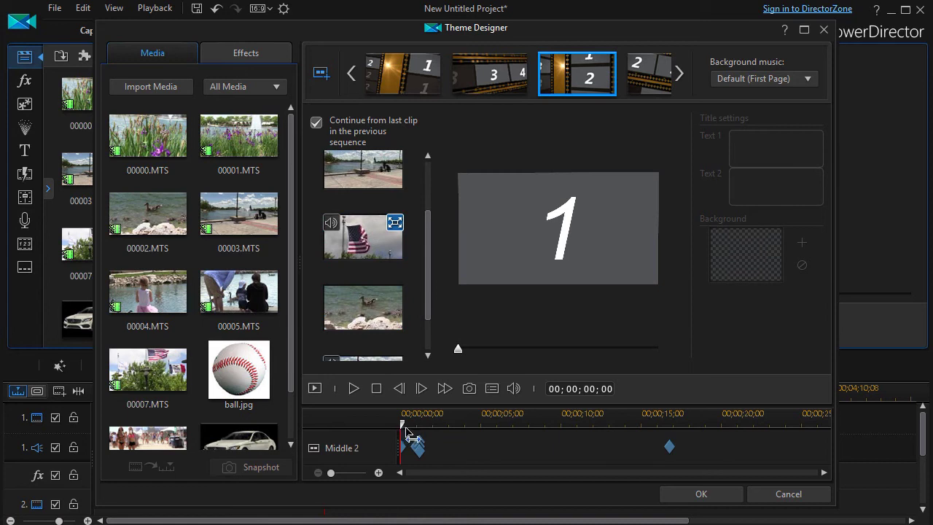
pyautogui.moveTo(408, 435); pyautogui.dragTo(376, 463)
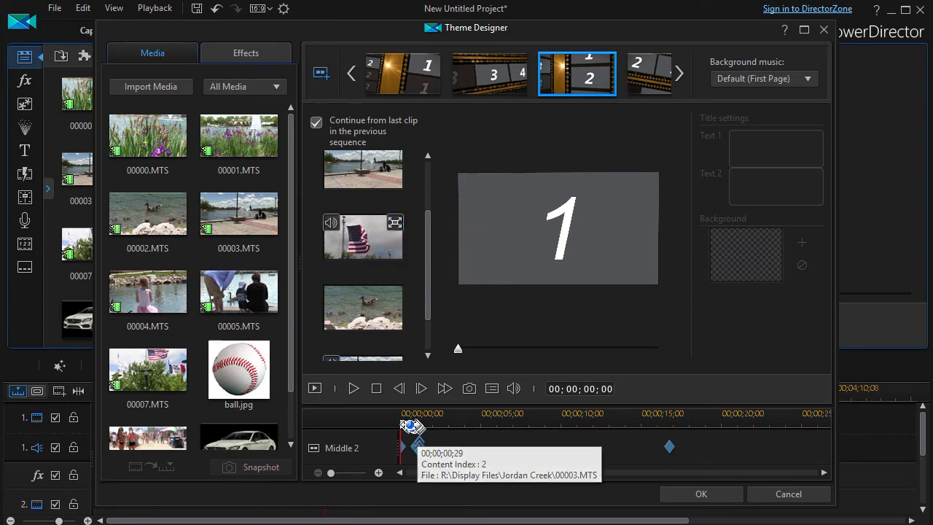
pyautogui.moveTo(408, 435); pyautogui.dragTo(574, 472)
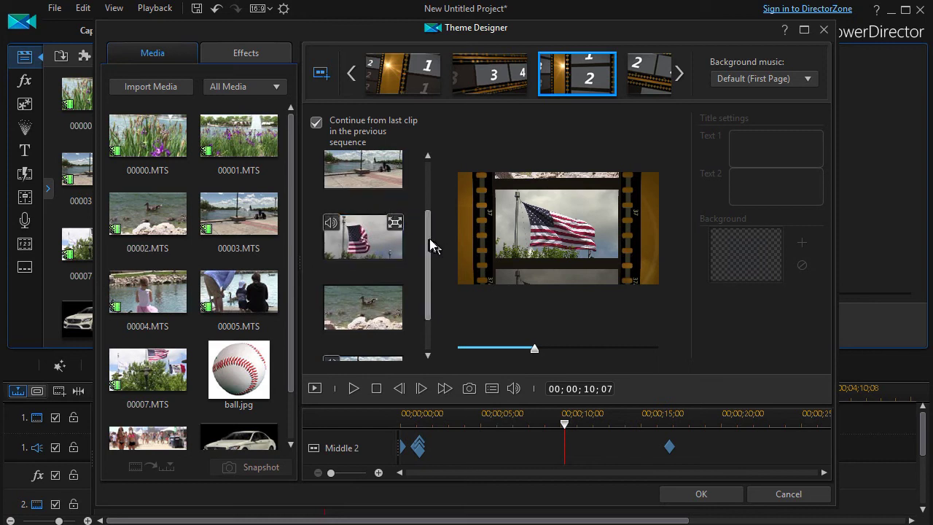
pyautogui.moveTo(428, 238)
pyautogui.mouseDown()
pyautogui.moveTo(429, 179)
pyautogui.moveTo(428, 255)
pyautogui.mouseUp()
# - Check the Middle 3 beach and car clips, then drag Middle 3 ahead of Middle 2
pyautogui.click(368, 322)
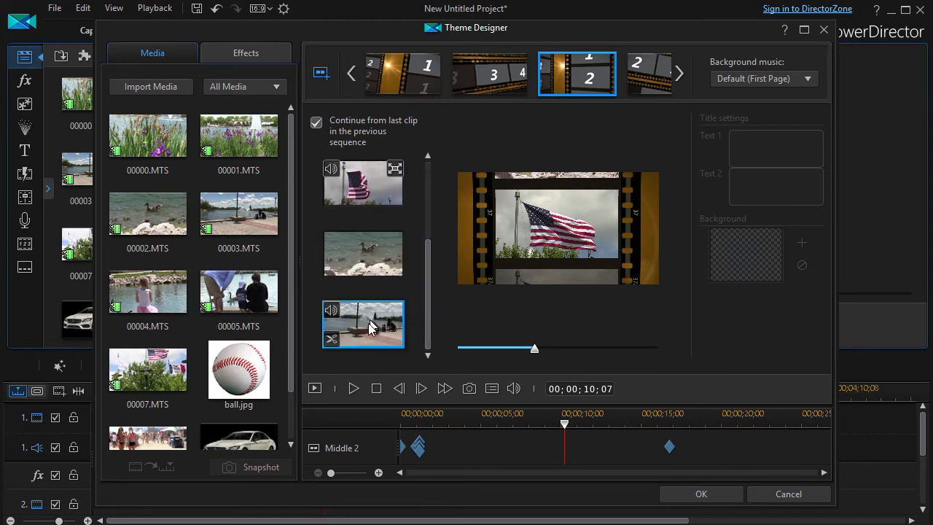
pyautogui.click(654, 77)
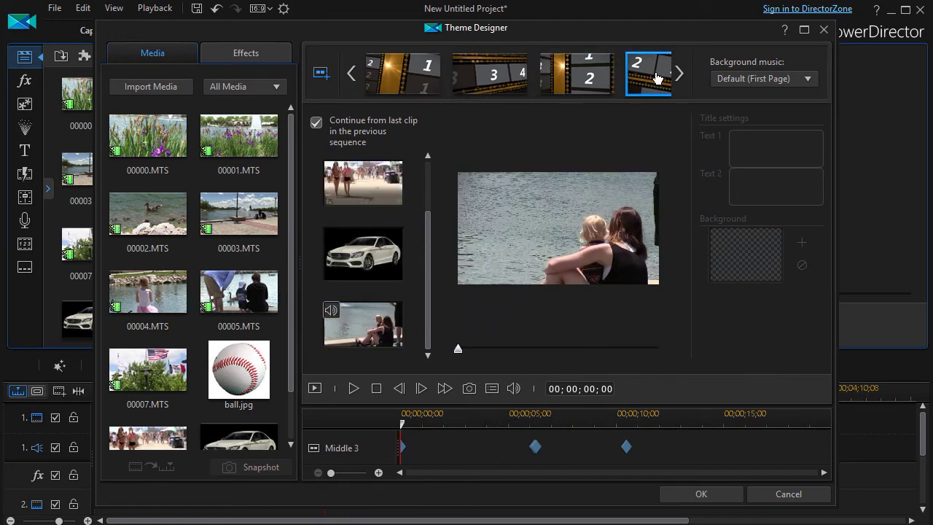
pyautogui.click(371, 188)
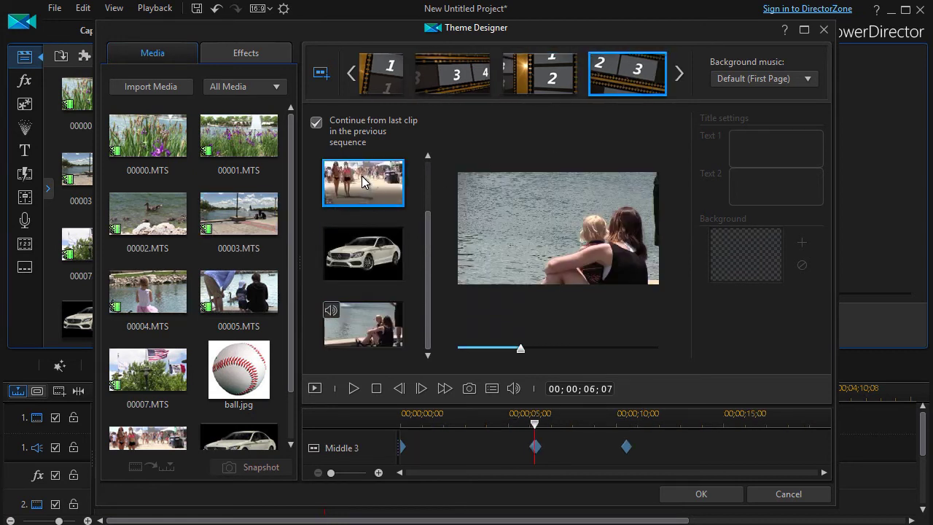
pyautogui.click(366, 255)
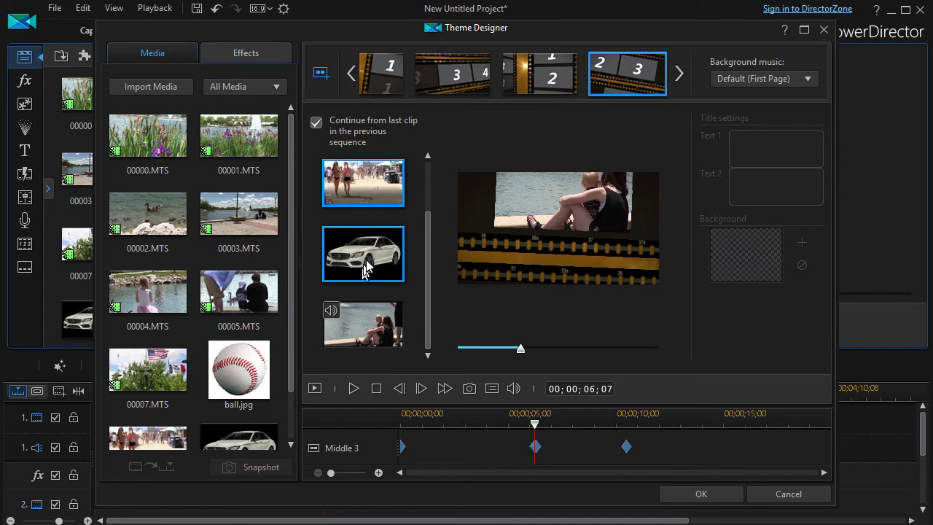
pyautogui.moveTo(367, 331)
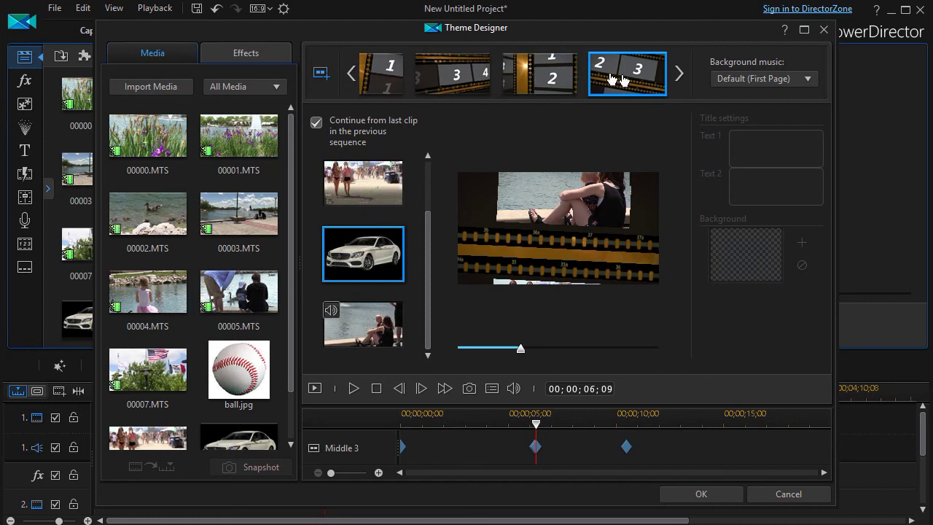
pyautogui.moveTo(635, 79)
pyautogui.mouseDown()
pyautogui.moveTo(384, 84)
pyautogui.moveTo(561, 94)
pyautogui.moveTo(580, 87)
pyautogui.mouseUp()
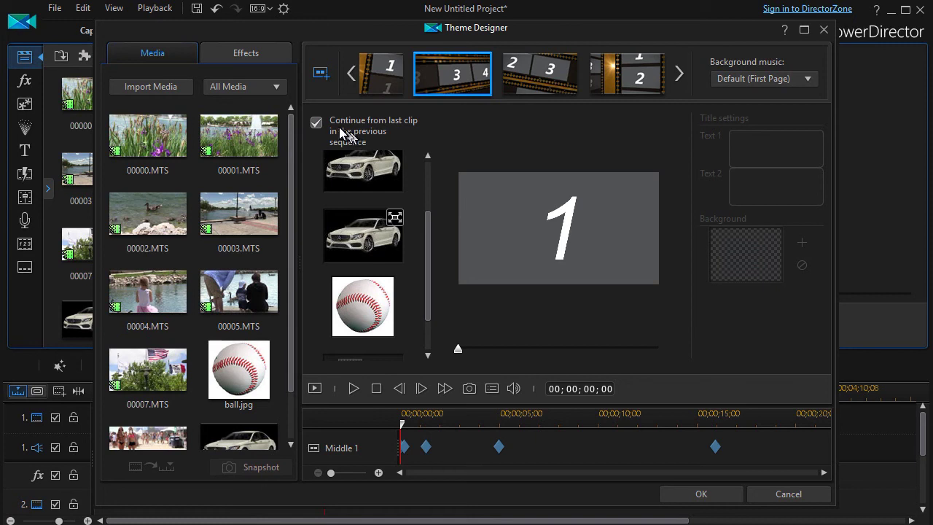
# - Turn the sequence's continue-from-last-clip option off and back on
pyautogui.click(318, 123)
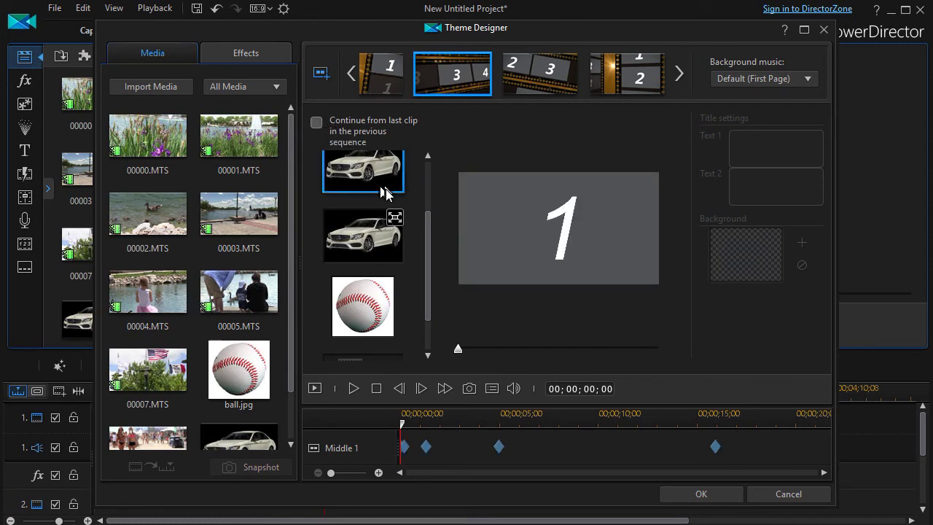
pyautogui.moveTo(427, 226); pyautogui.dragTo(427, 171)
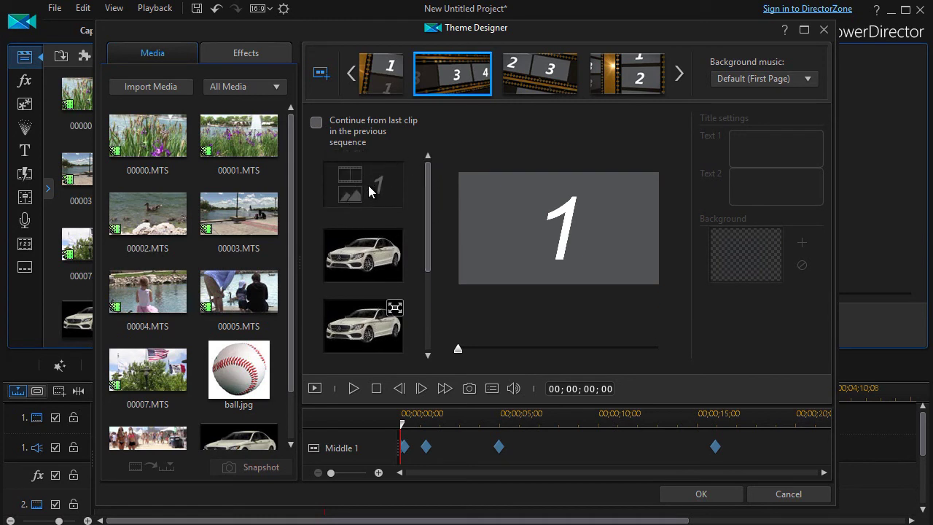
pyautogui.click(315, 124)
pyautogui.click(315, 123)
# - Place the ball.jpg baseball image into slot 2 of the Opening sequence
pyautogui.click(382, 78)
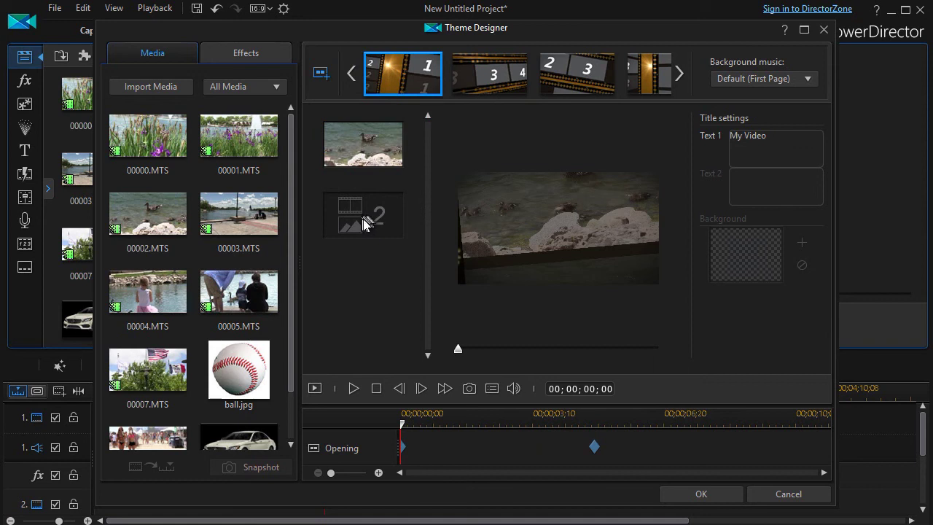
pyautogui.moveTo(247, 379); pyautogui.dragTo(376, 226)
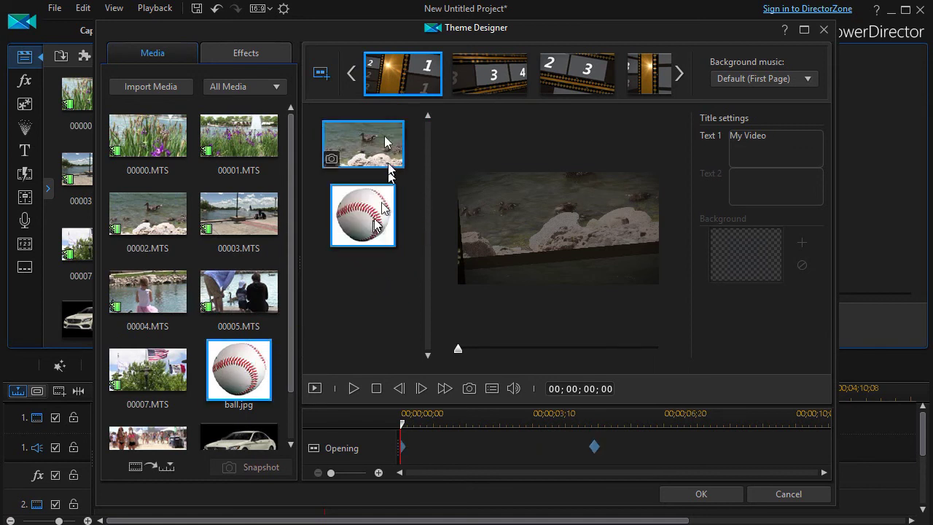
pyautogui.click(480, 77)
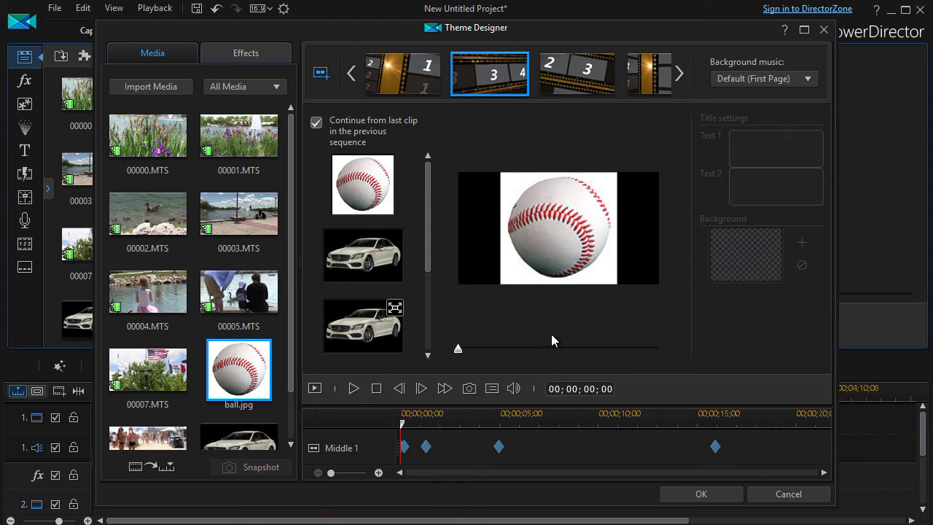
pyautogui.click(679, 78)
# - Open the Closing sequence, edit its Text 1 title, then return to Middle 2
pyautogui.click(679, 77)
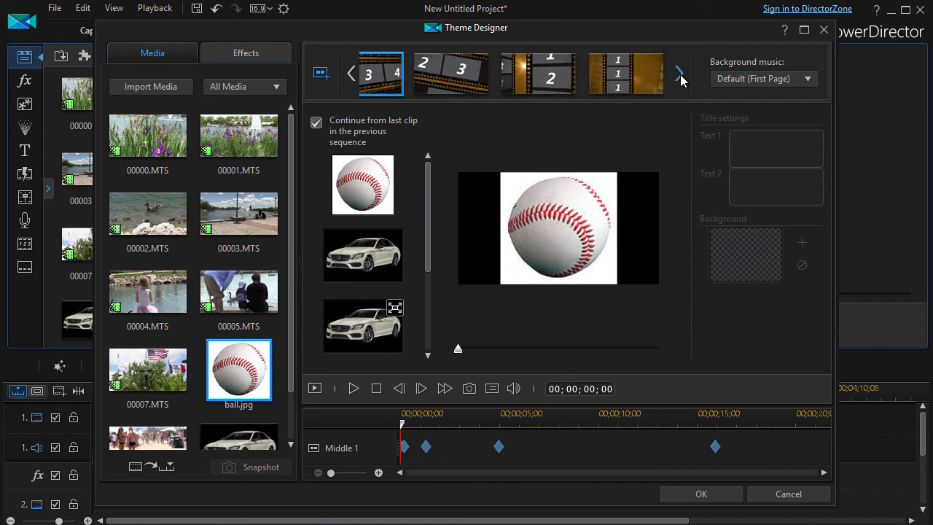
pyautogui.click(621, 81)
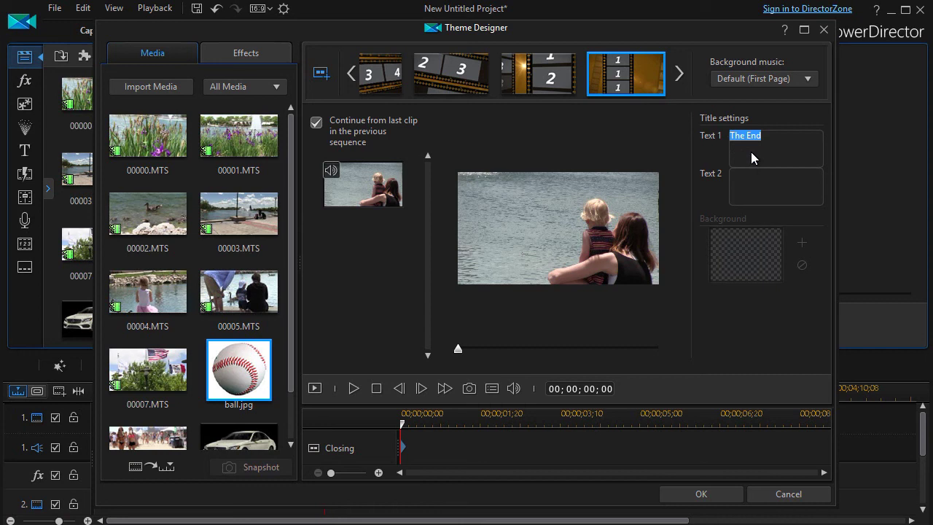
pyautogui.write('text I type in')
pyautogui.click(551, 88)
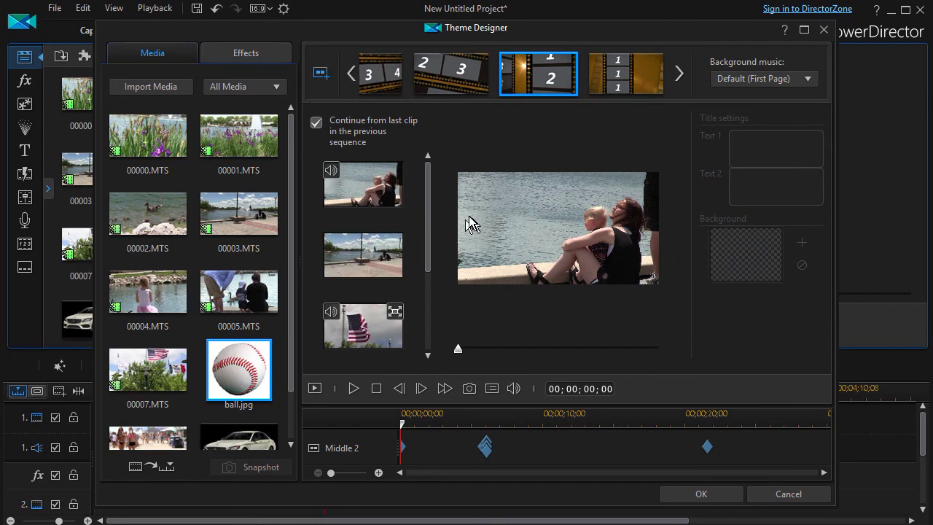
# - Show the Middle 3 sequence with its clip list scrolled up to the empty placeholder
pyautogui.moveTo(427, 222); pyautogui.dragTo(428, 342)
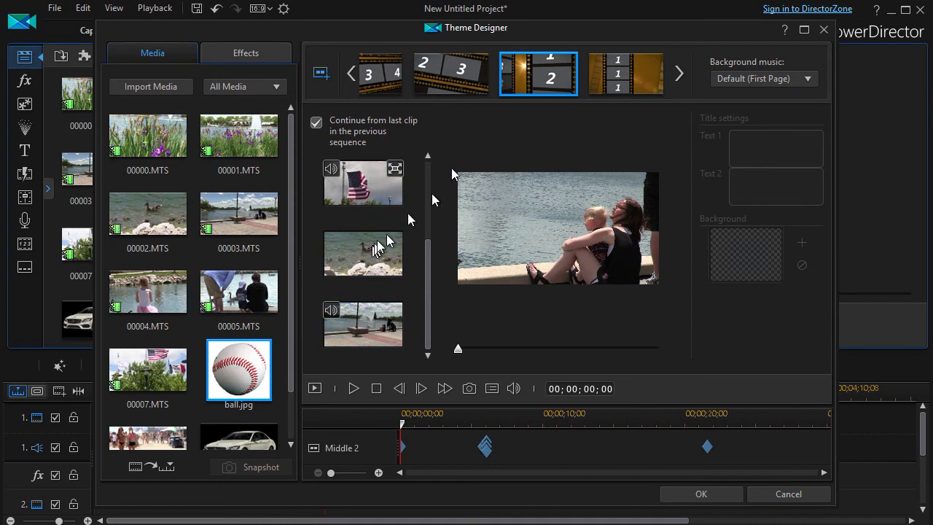
pyautogui.click(451, 73)
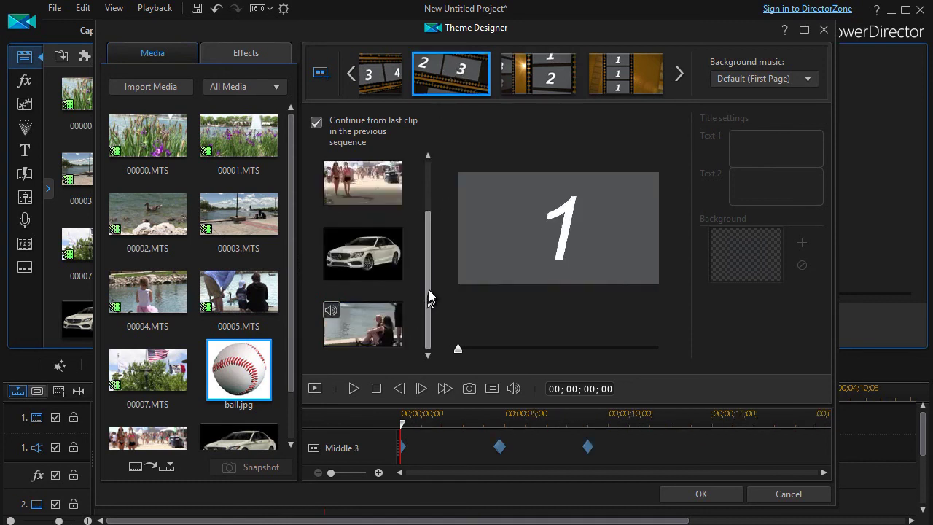
pyautogui.moveTo(428, 291); pyautogui.dragTo(439, 219)
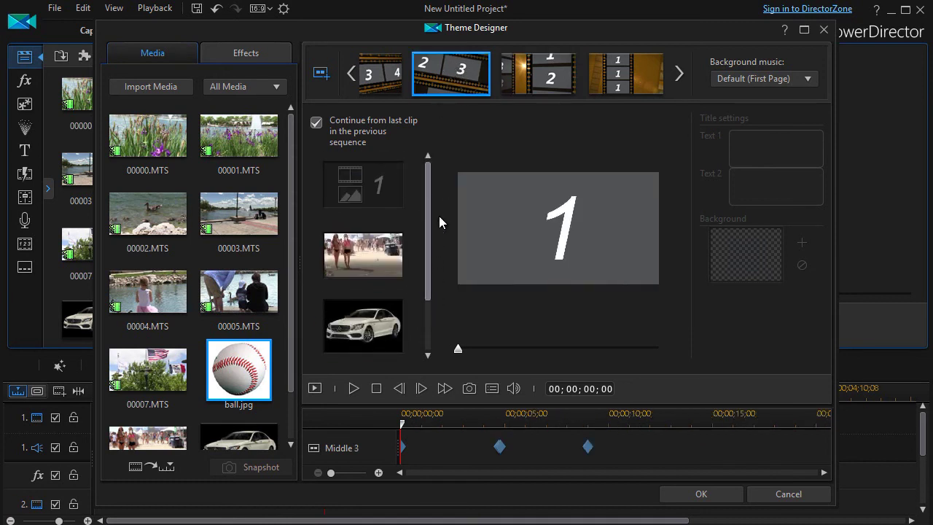